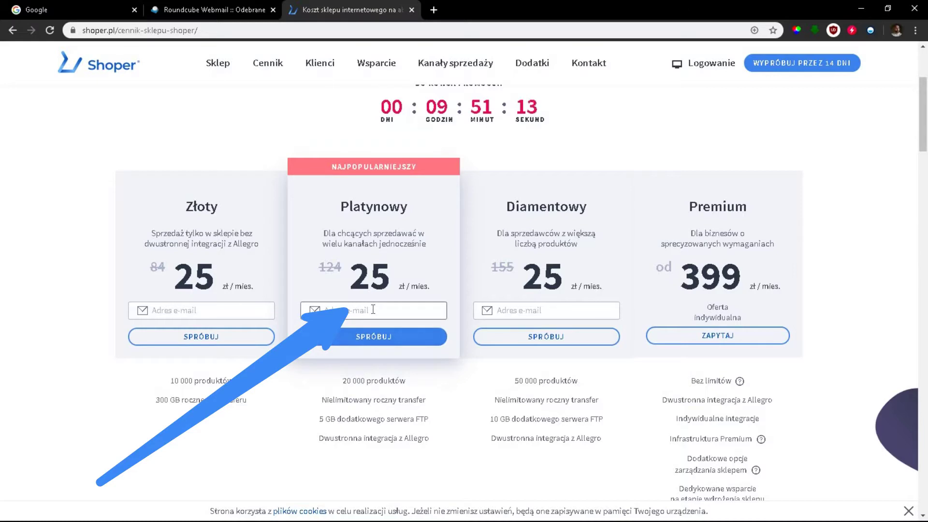
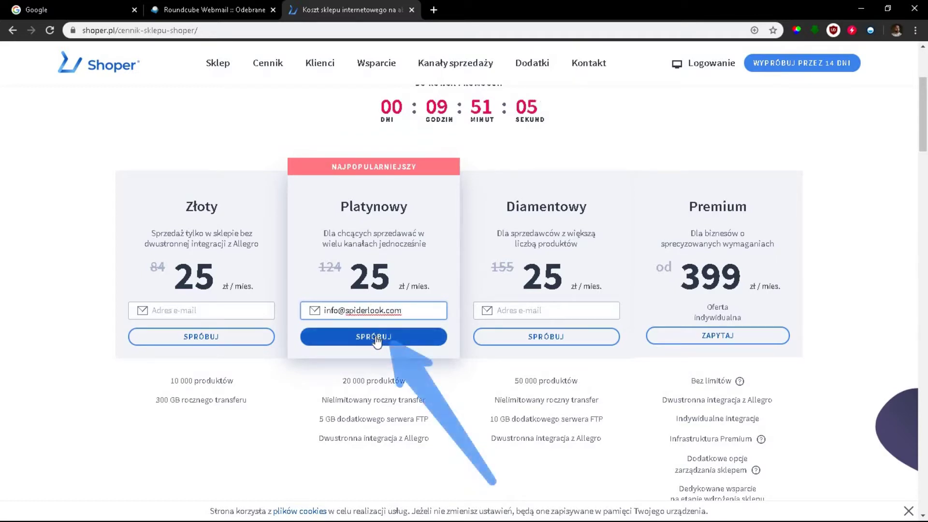
# Submit the shop's e-mail address in the Platynowy card to start the trial
pyautogui.click(377, 339)
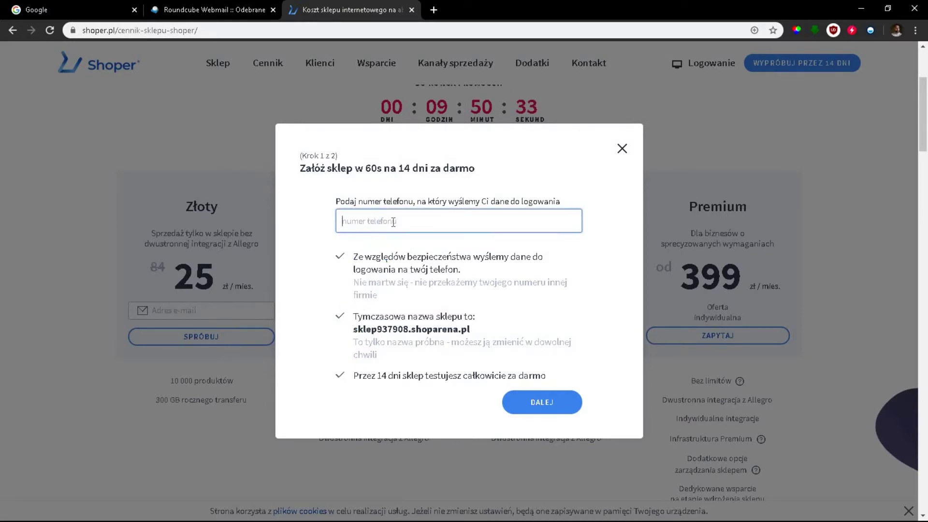
# Paste the contact phone number, review the temporary shop address and trial note, and continue
pyautogui.hotkey('ctrl', 'v')
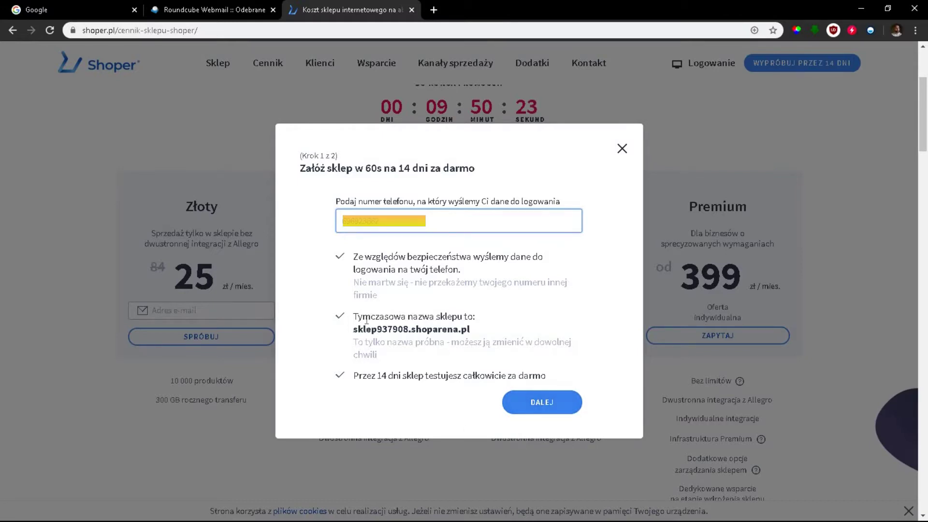
pyautogui.moveTo(357, 318); pyautogui.dragTo(472, 331)
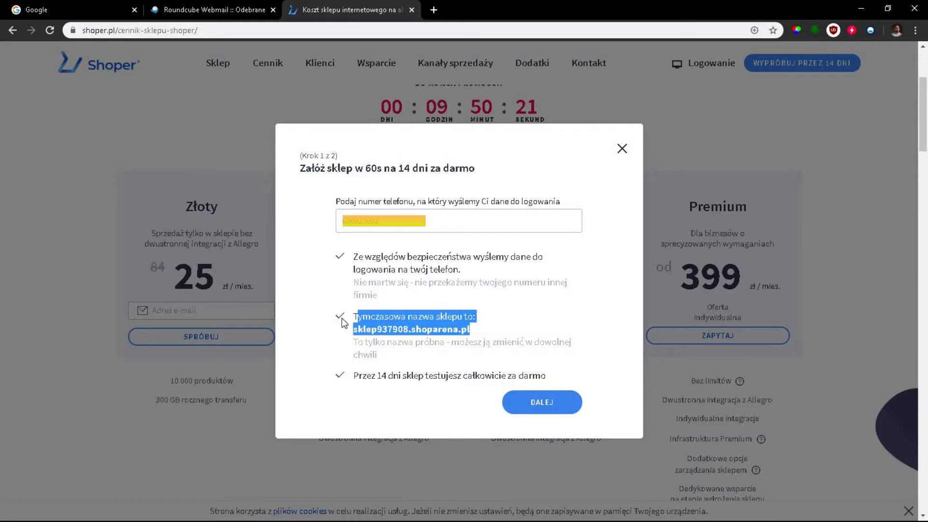
pyautogui.click(356, 326)
pyautogui.moveTo(354, 330)
pyautogui.mouseDown()
pyautogui.moveTo(476, 329)
pyautogui.moveTo(348, 327)
pyautogui.mouseUp()
pyautogui.click(463, 329)
pyautogui.click(358, 404)
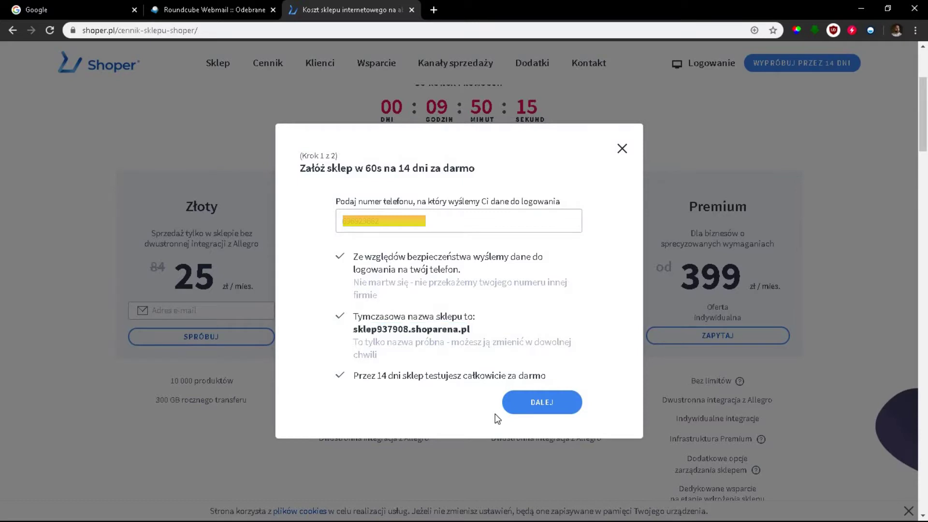
pyautogui.moveTo(354, 375); pyautogui.dragTo(480, 377)
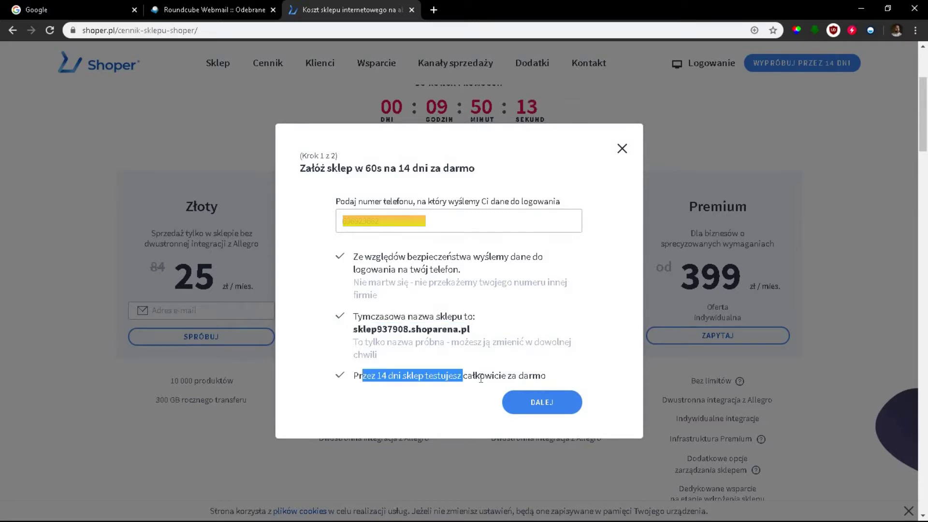
pyautogui.click(481, 377)
pyautogui.keyDown('shift'); pyautogui.click(543, 376); pyautogui.keyUp('shift')
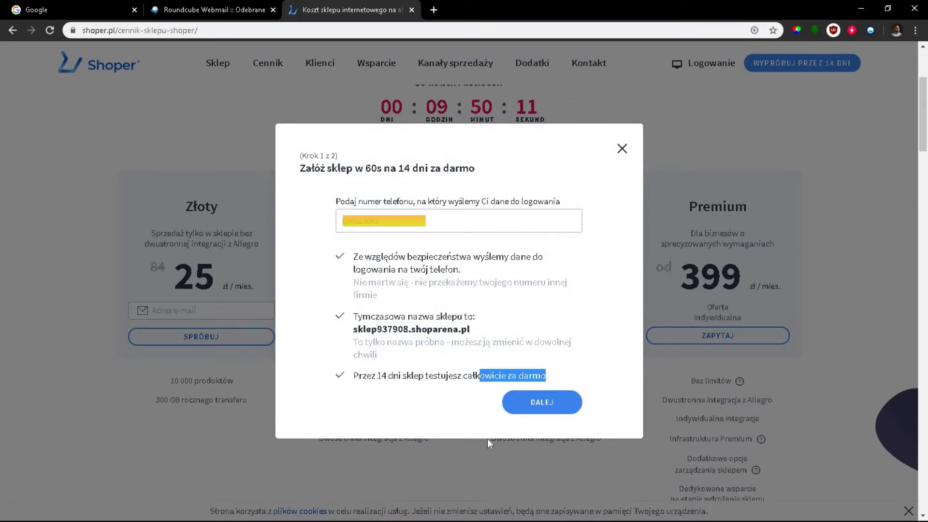
pyautogui.click(547, 405)
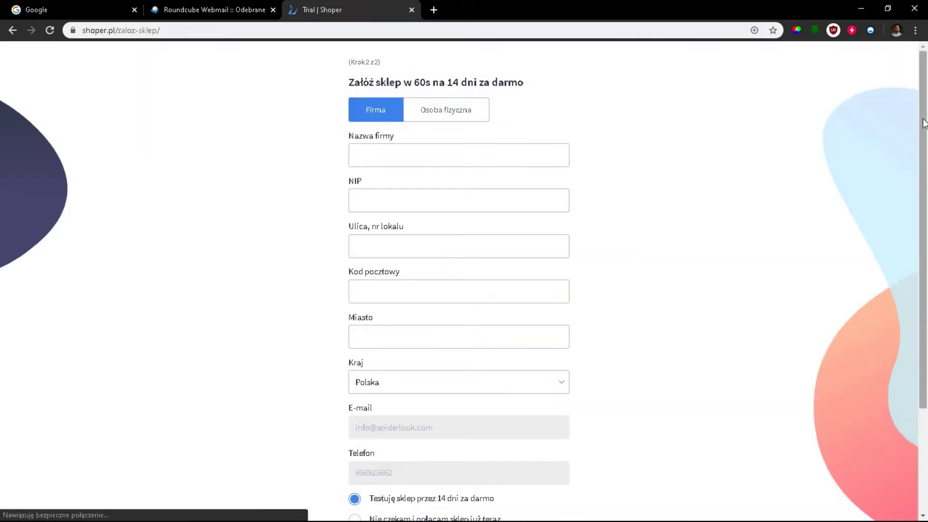
pyautogui.moveTo(925, 149); pyautogui.dragTo(925, 242)
pyautogui.moveTo(924, 160); pyautogui.dragTo(925, 100)
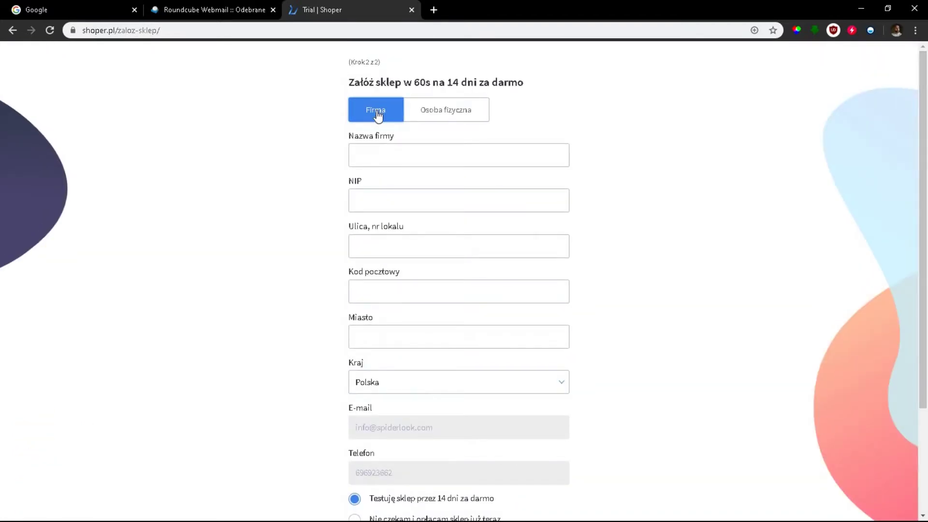
pyautogui.click(442, 110)
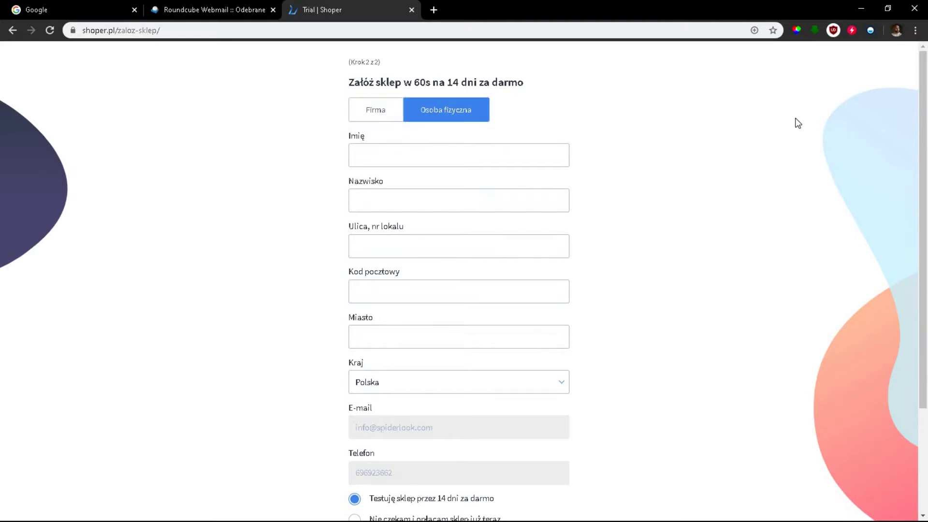
pyautogui.scroll(-3, 918, 242)
pyautogui.scroll(3, 919, 241)
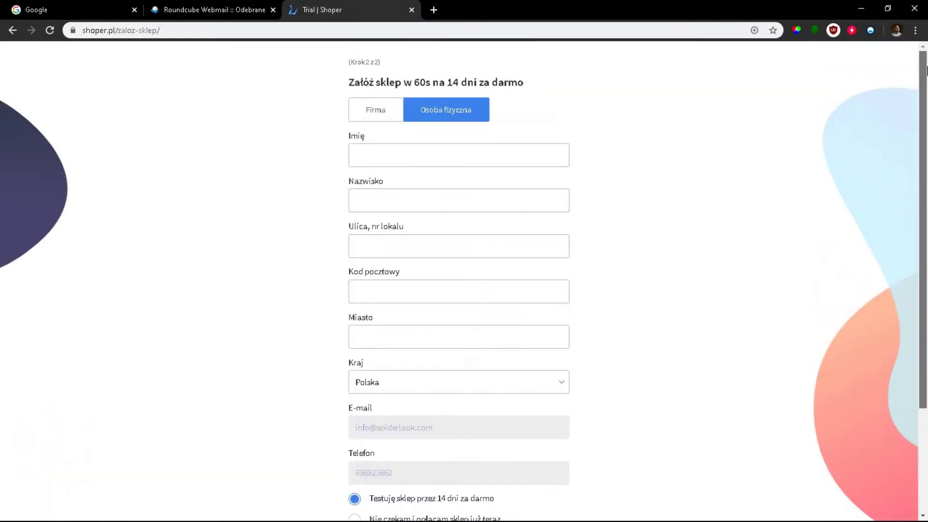
pyautogui.click(376, 111)
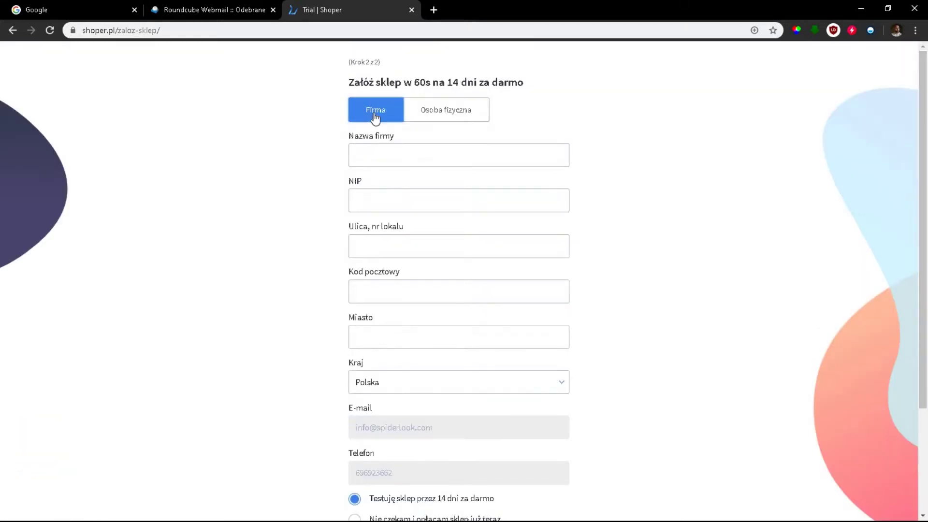
pyautogui.scroll(-1, 924, 259)
pyautogui.scroll(-3, 923, 259)
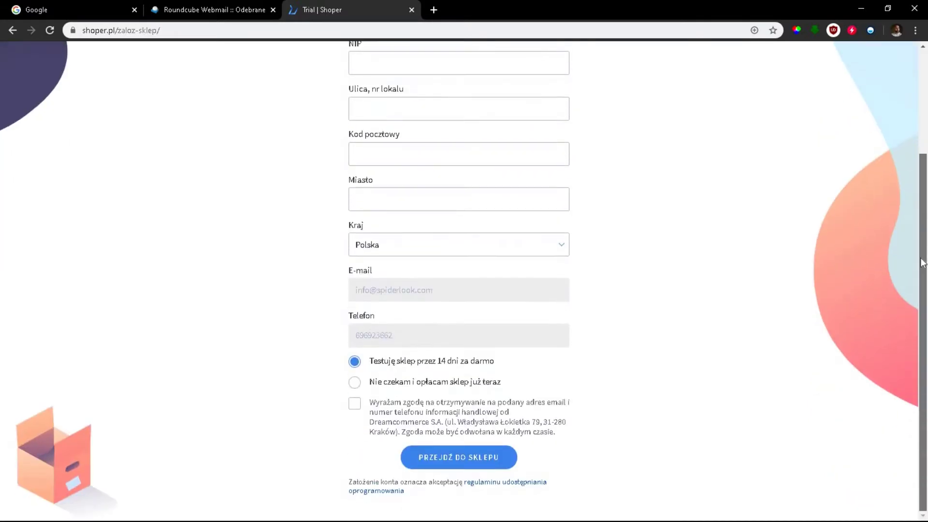
pyautogui.scroll(1, 924, 260)
pyautogui.scroll(2, 927, 119)
pyautogui.click(405, 159)
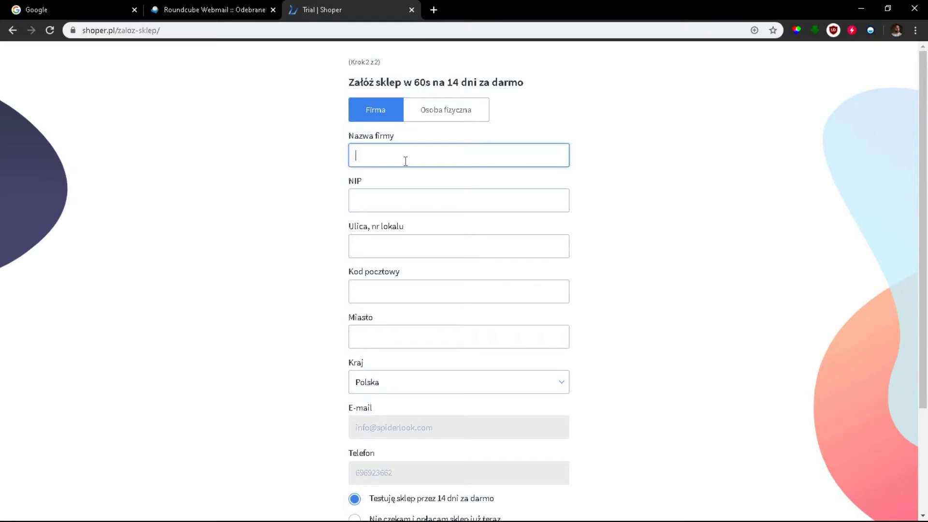
# Enter company name SpiderLook.com, the tax ID, street and unit, postal code and city
pyautogui.write('SpiderLook.com')
pyautogui.press('Tab')
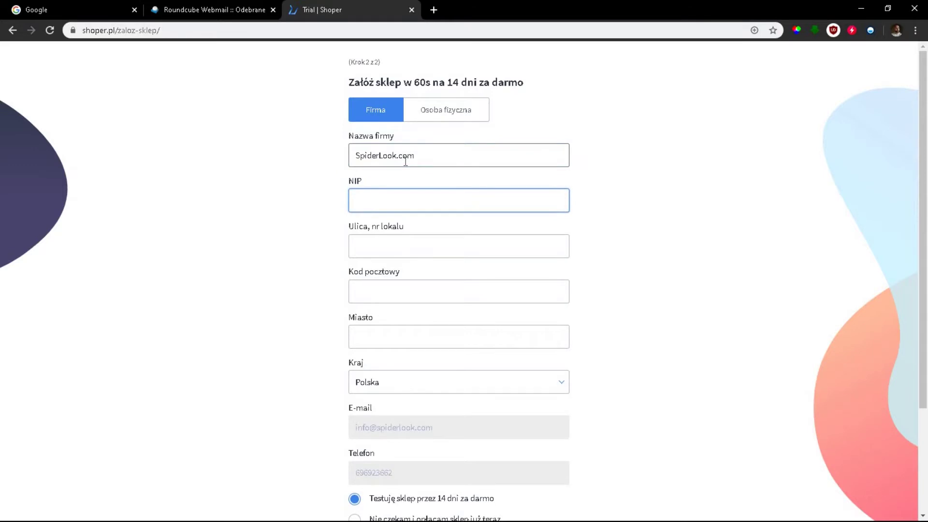
pyautogui.hotkey('ctrl', 'v')
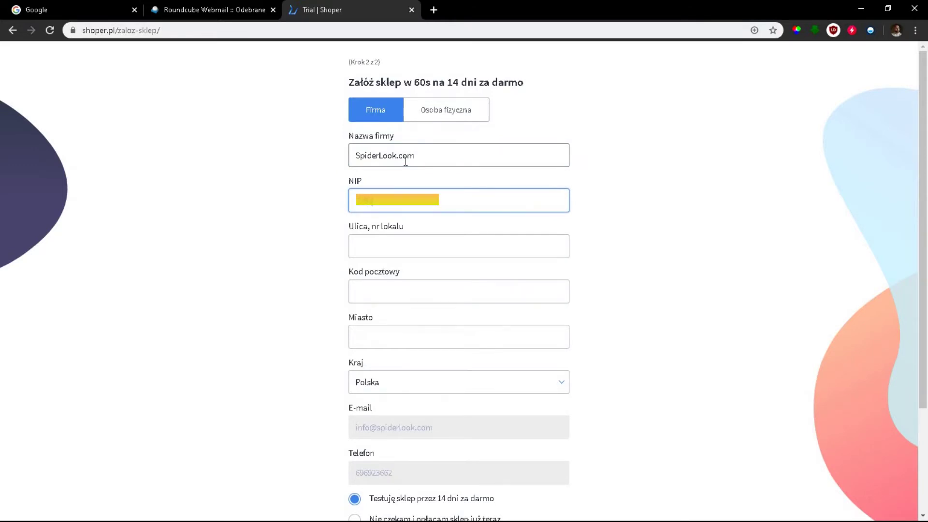
pyautogui.press('Tab')
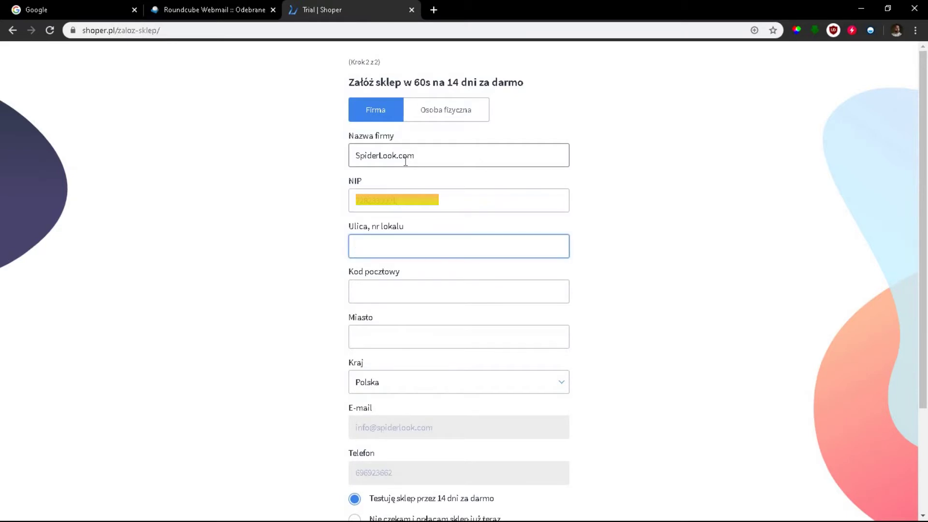
pyautogui.hotkey('shift', 'Tab')
pyautogui.click(405, 249)
pyautogui.hotkey('ctrl', 'v')
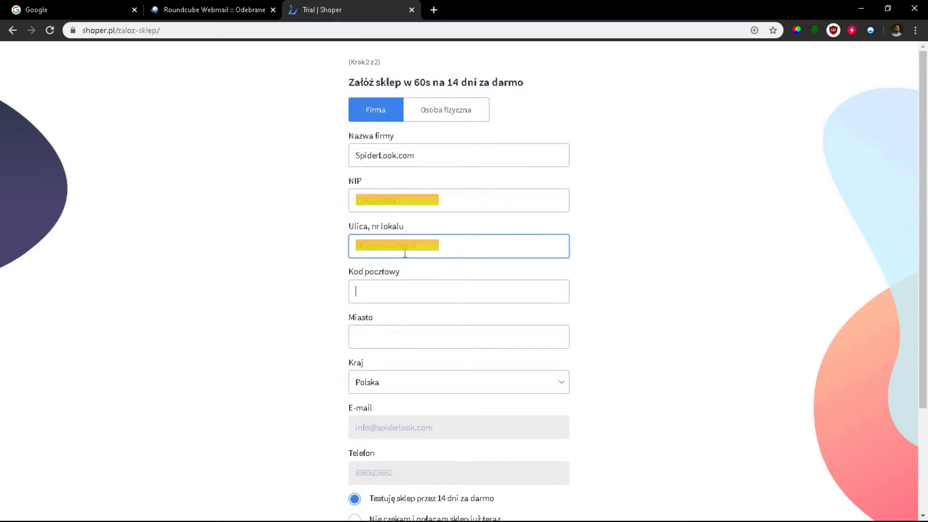
pyautogui.hotkey('ctrl', 'v')
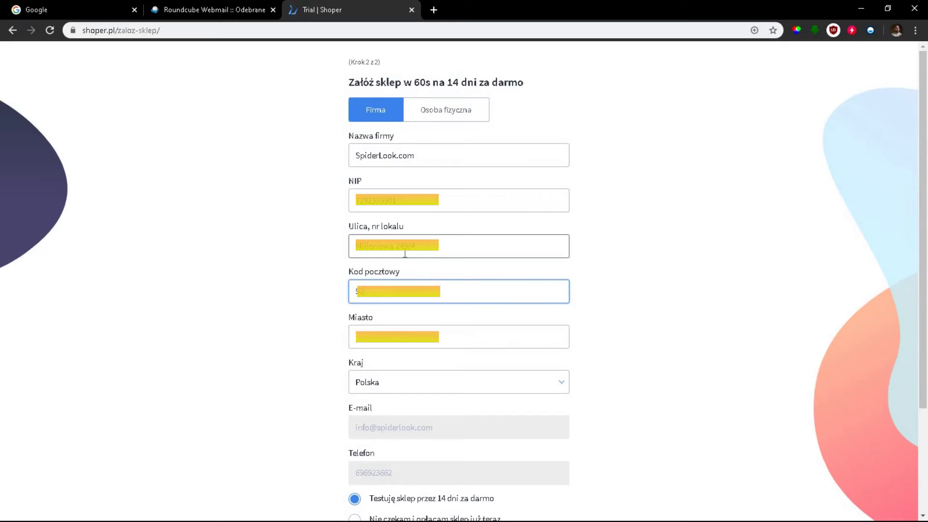
pyautogui.press('Tab')
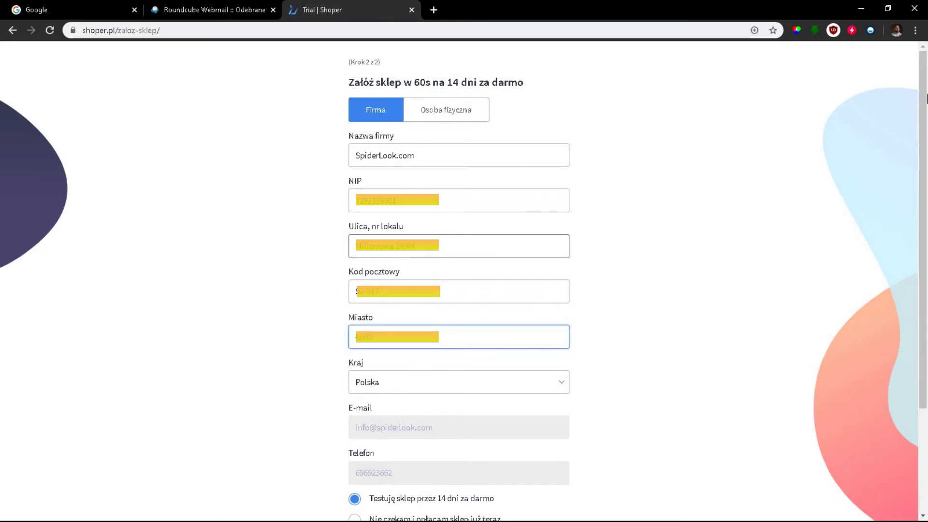
pyautogui.scroll(-3, 388, 274)
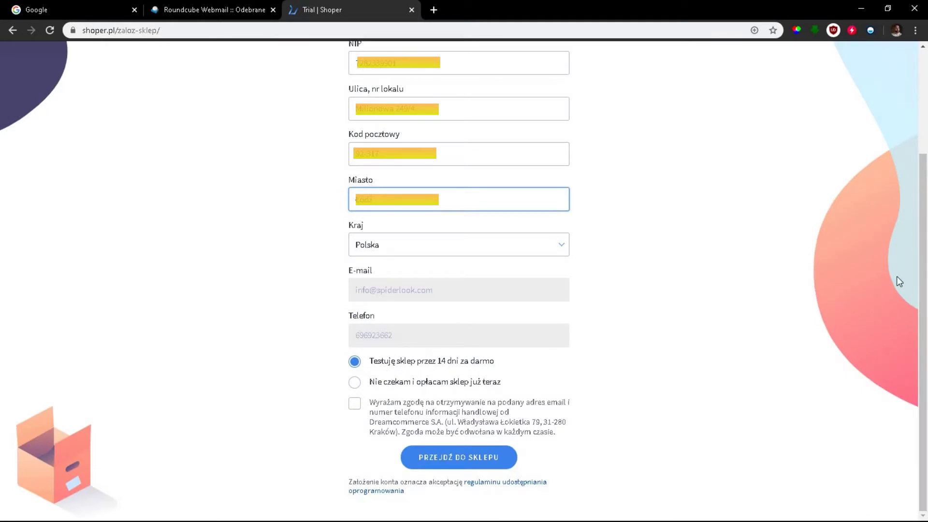
# Consent to commercial information, keep the 14-day free trial option, and submit the registration
pyautogui.click(925, 177)
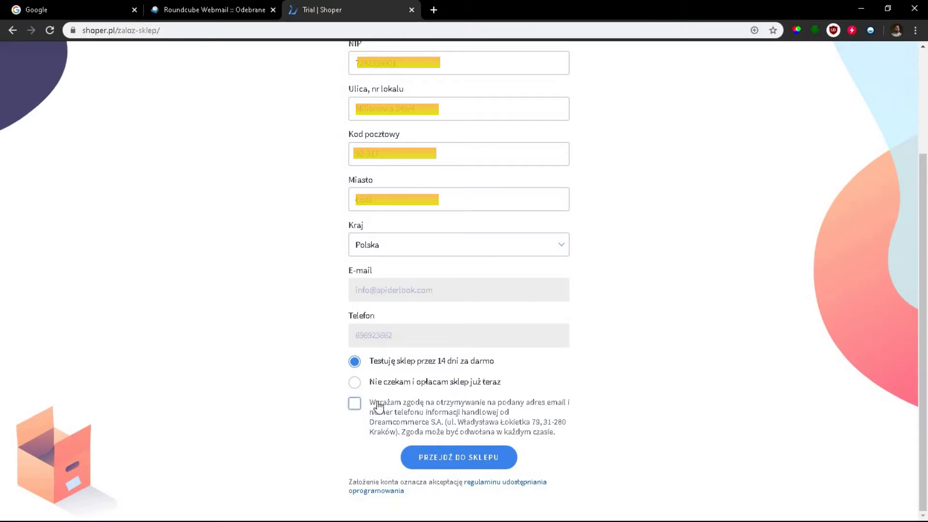
pyautogui.click(355, 405)
pyautogui.click(355, 365)
pyautogui.click(449, 382)
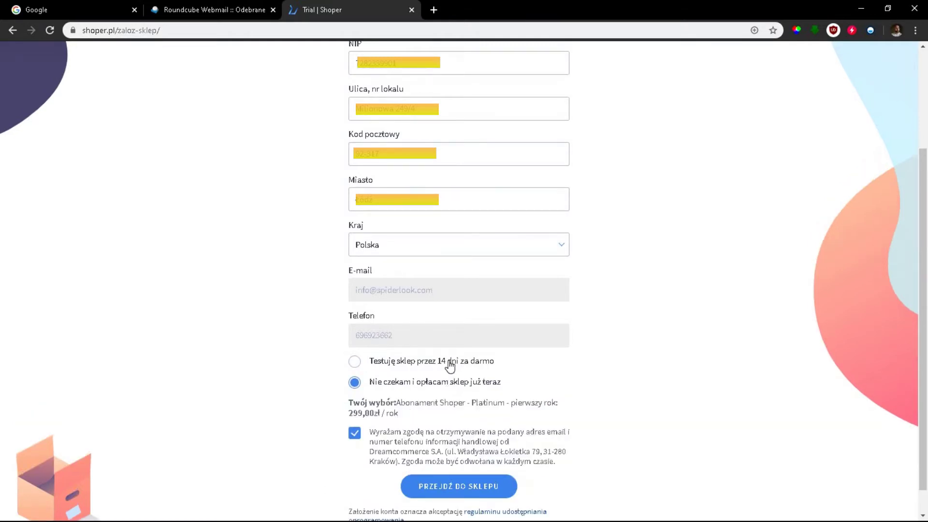
pyautogui.click(450, 364)
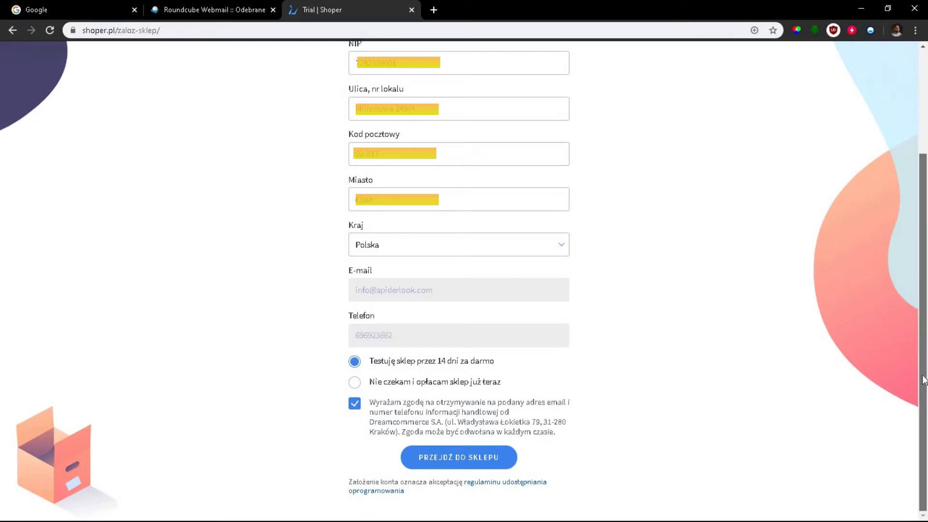
pyautogui.click(458, 461)
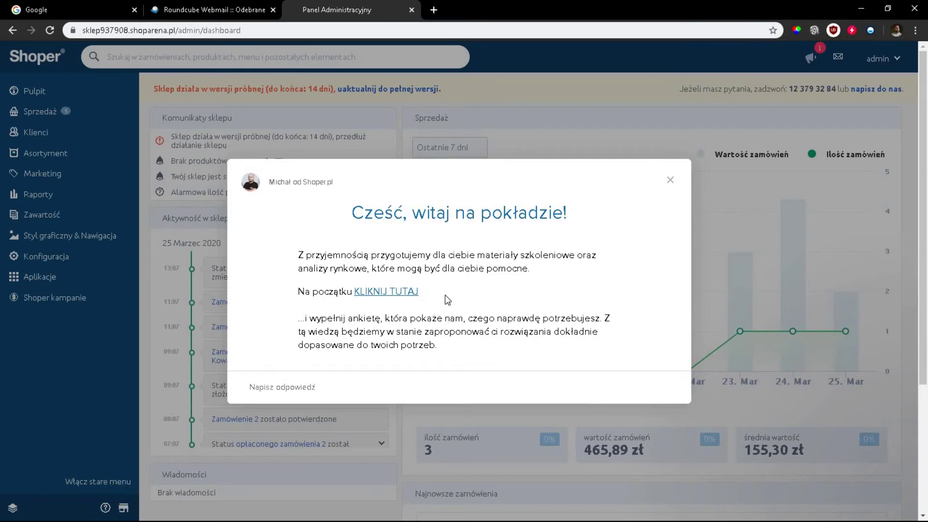
# Close the welcome message and log out via the admin account menu
pyautogui.click(670, 182)
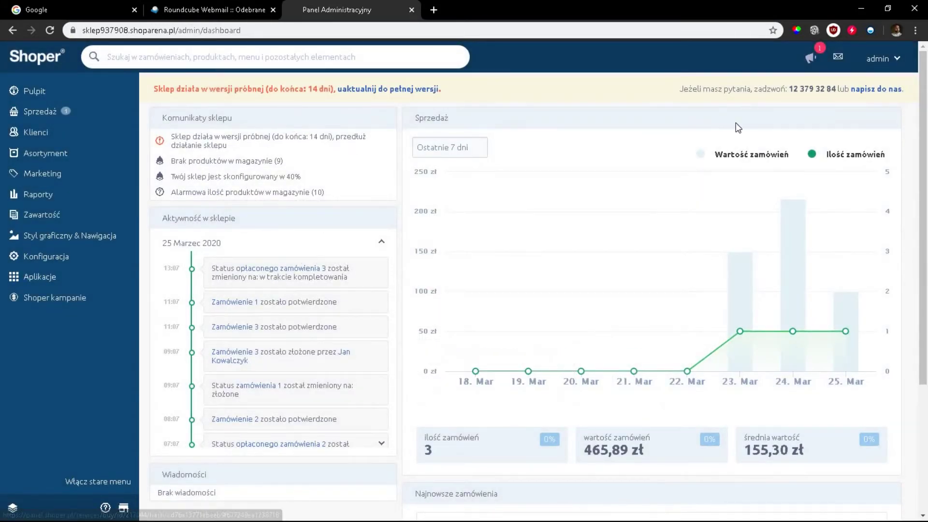
pyautogui.click(884, 60)
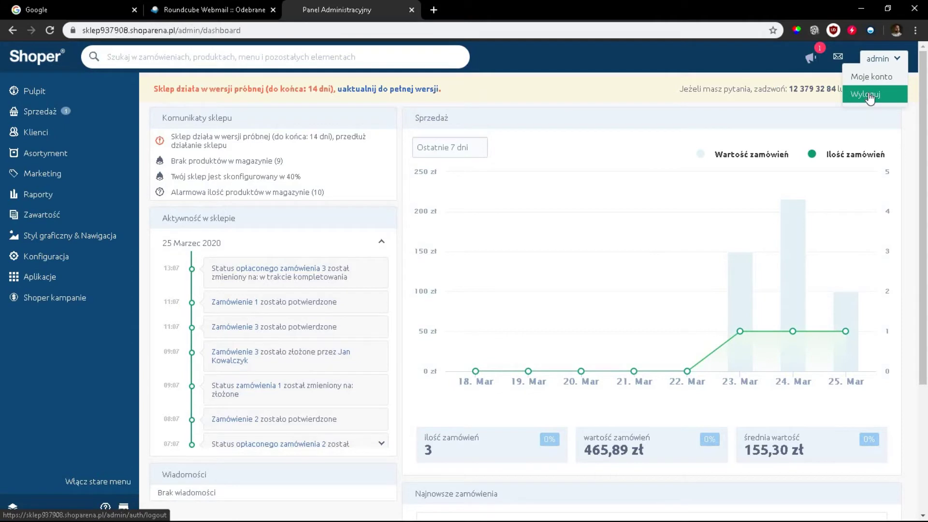
pyautogui.click(871, 97)
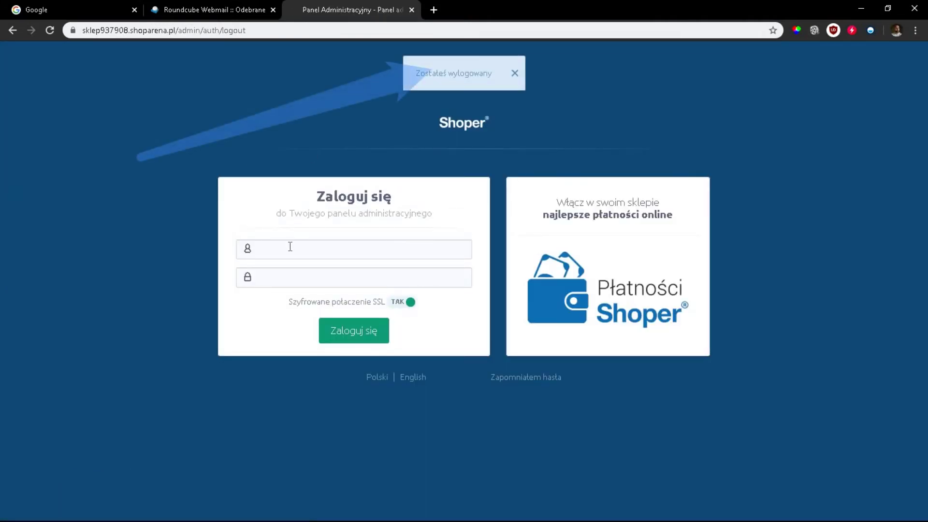
pyautogui.click(289, 275)
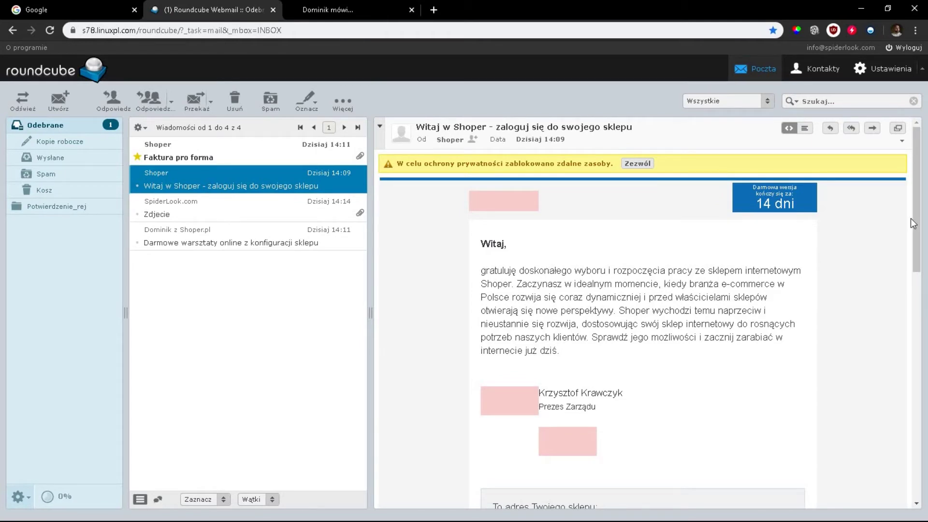
# Scroll the Shoper welcome e-mail to the login and password details, then return to the login page
pyautogui.moveTo(917, 225)
pyautogui.mouseDown()
pyautogui.moveTo(926, 341)
pyautogui.moveTo(925, 332)
pyautogui.mouseUp()
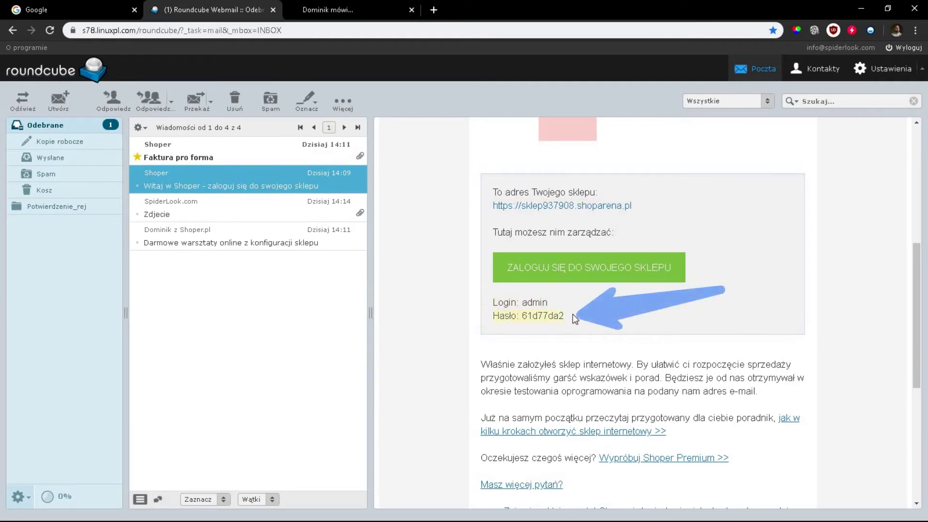
pyautogui.hotkey('ctrl', 'Tab')
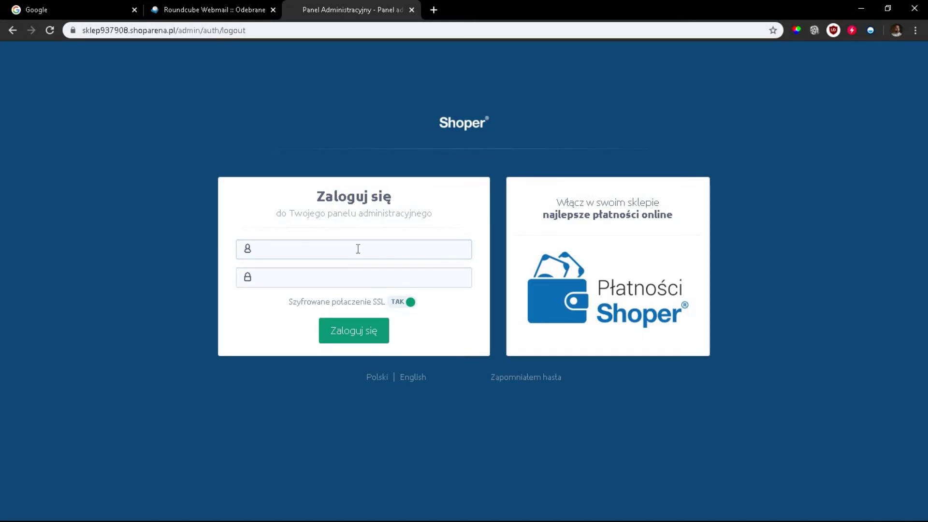
# Log in as admin with the password from the welcome e-mail
pyautogui.click(358, 248)
pyautogui.write('admin')
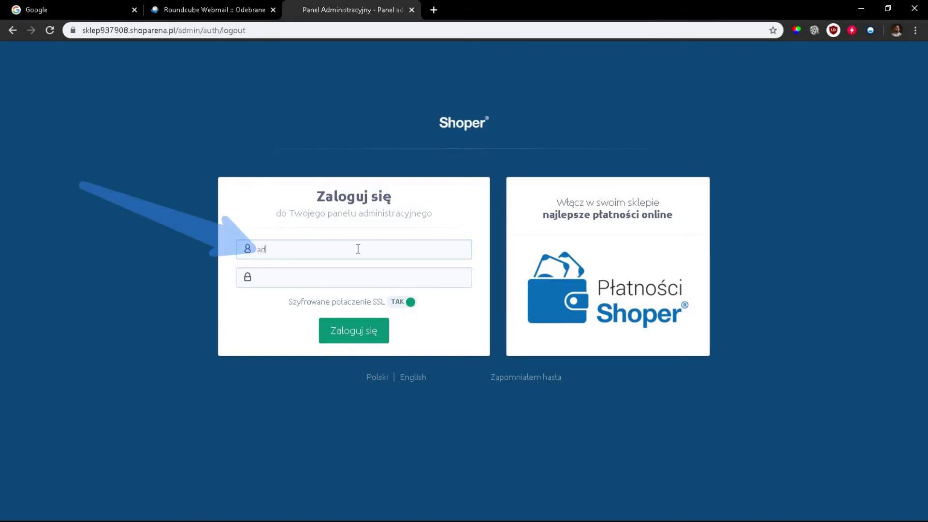
pyautogui.click(346, 277)
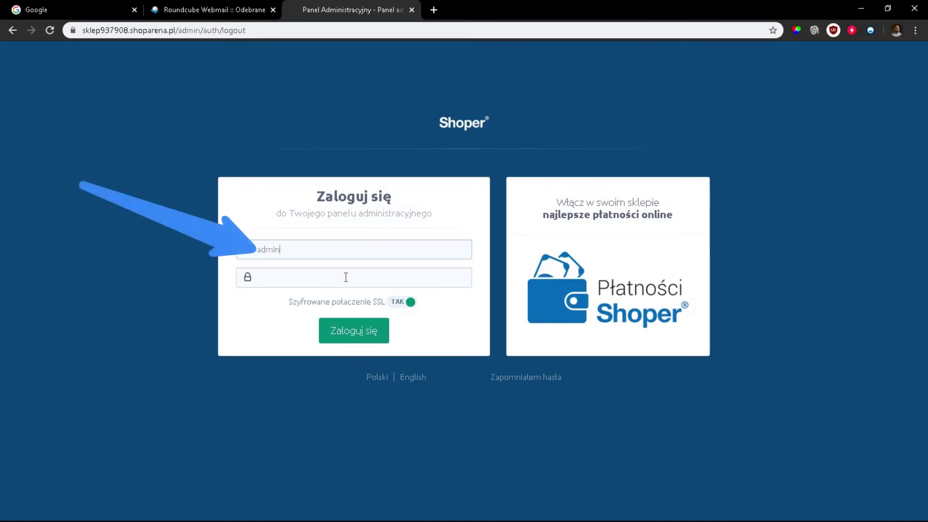
pyautogui.write('a')
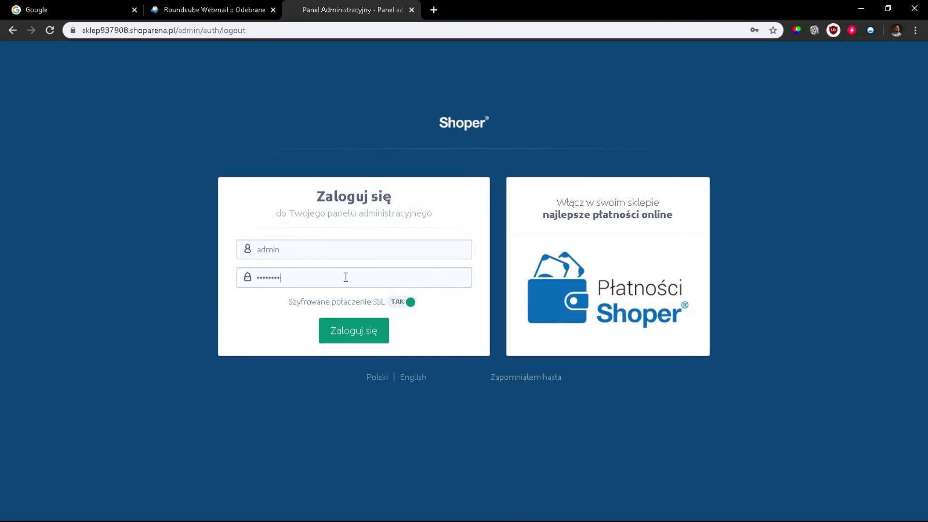
pyautogui.click(364, 339)
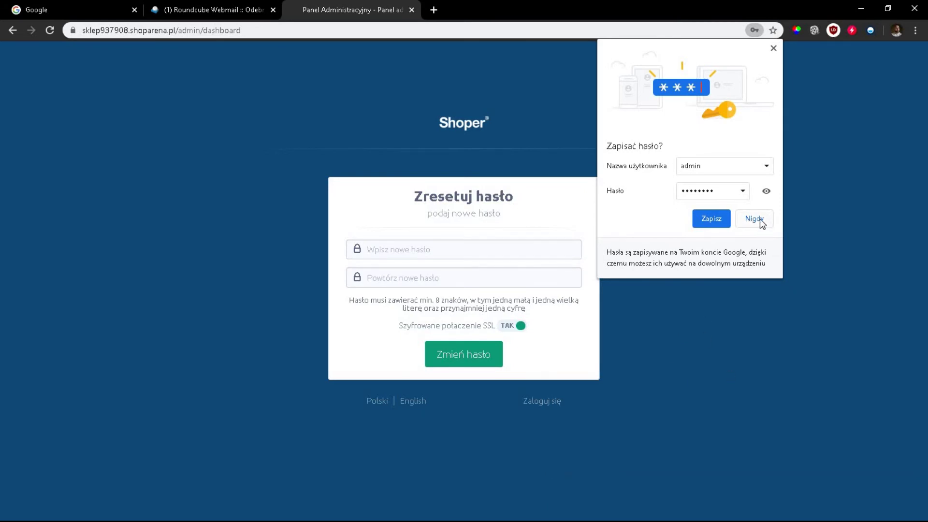
# Enter a new admin password meeting the length, lowercase and digit rules, save it, and decline browser saving
pyautogui.click(761, 220)
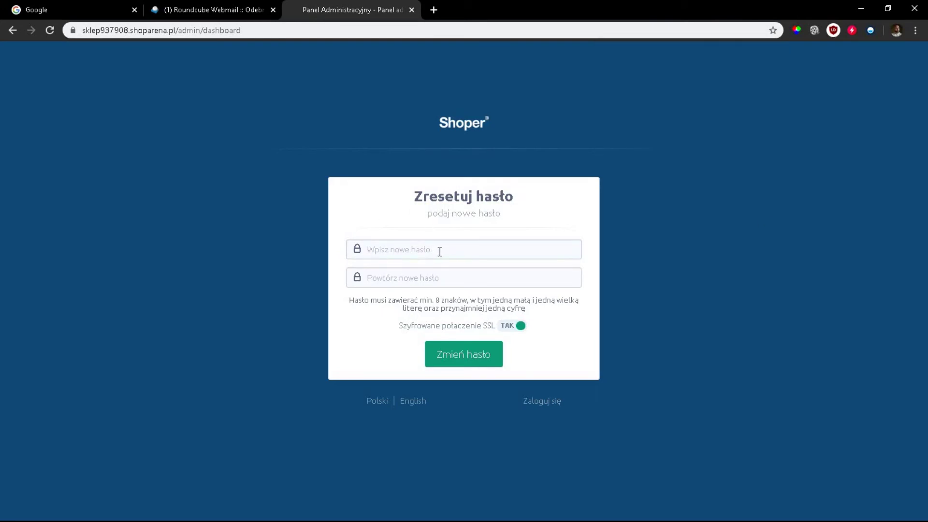
pyautogui.write('*****')
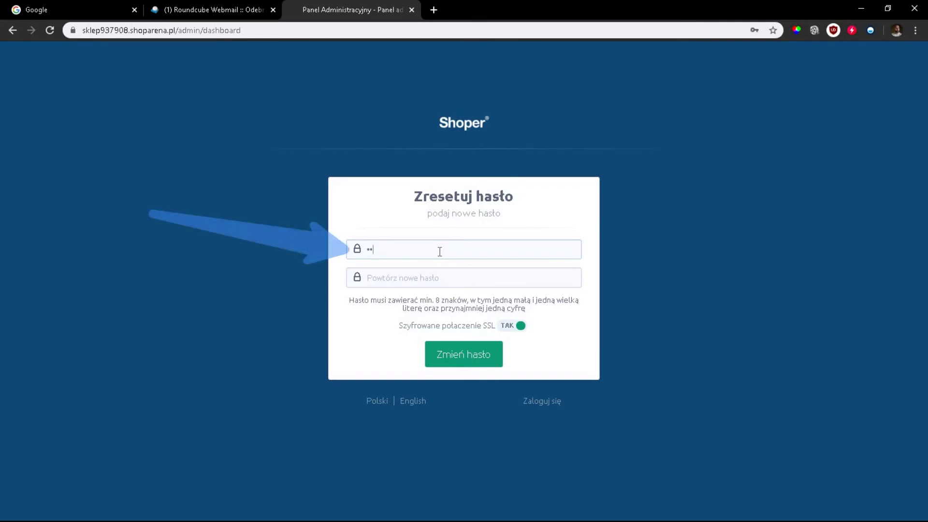
pyautogui.write('*****')
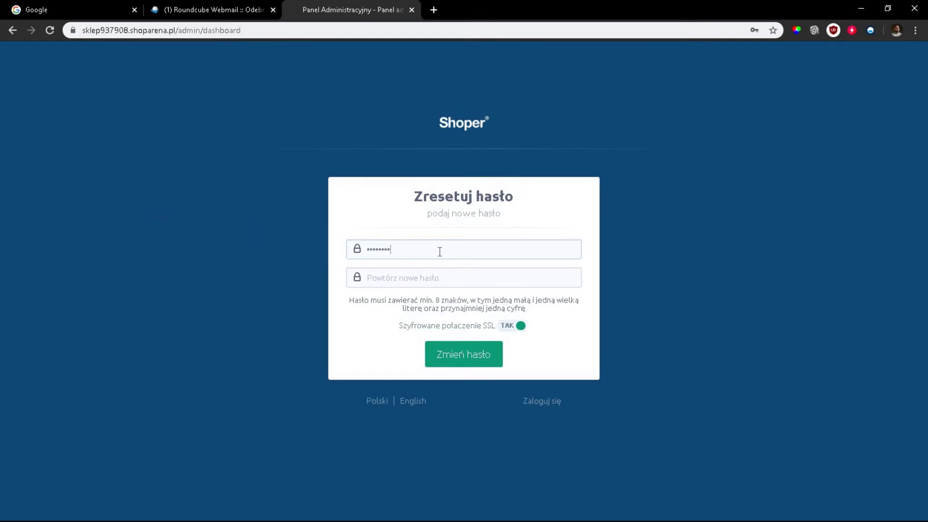
pyautogui.write('*******')
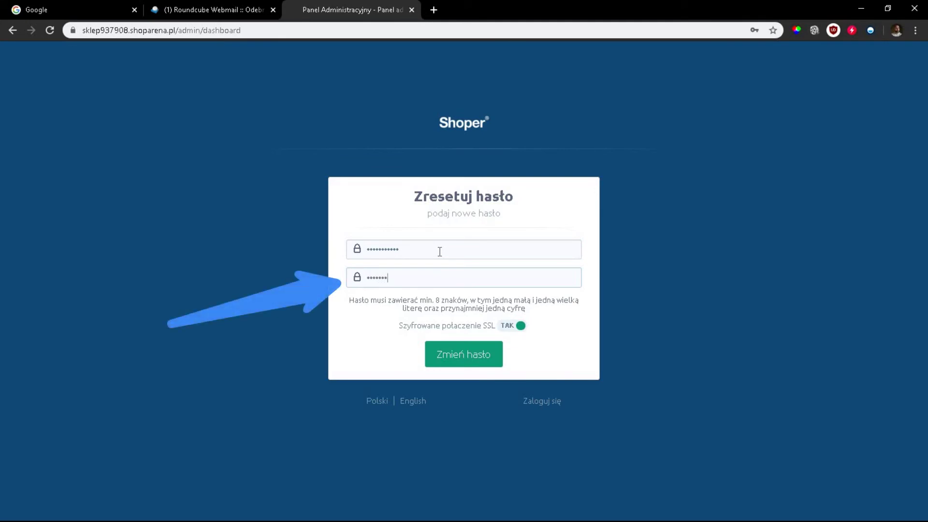
pyautogui.write('**')
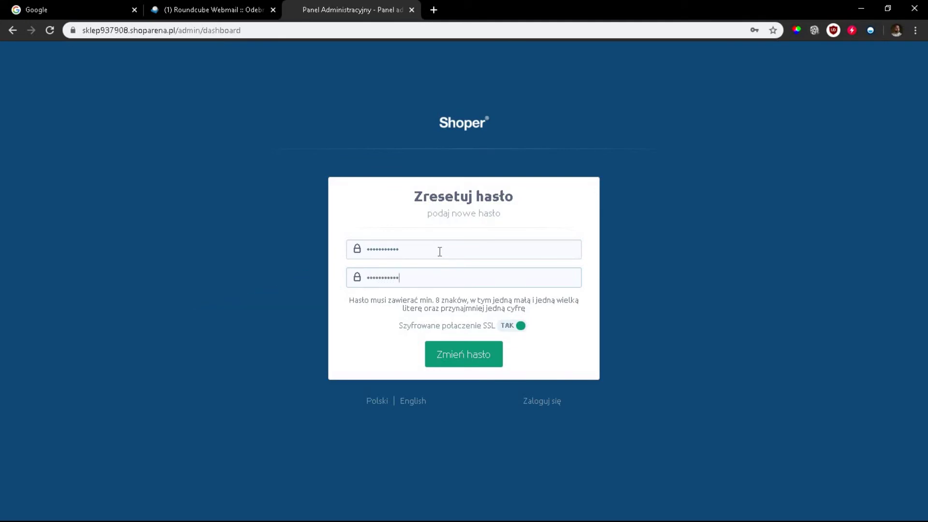
pyautogui.moveTo(351, 299); pyautogui.dragTo(457, 300)
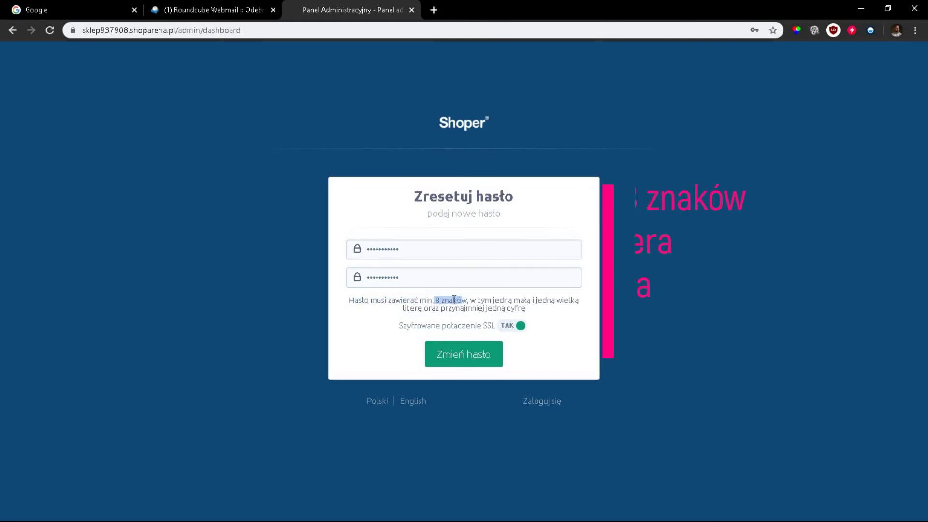
pyautogui.click(464, 300)
pyautogui.doubleClick(464, 300)
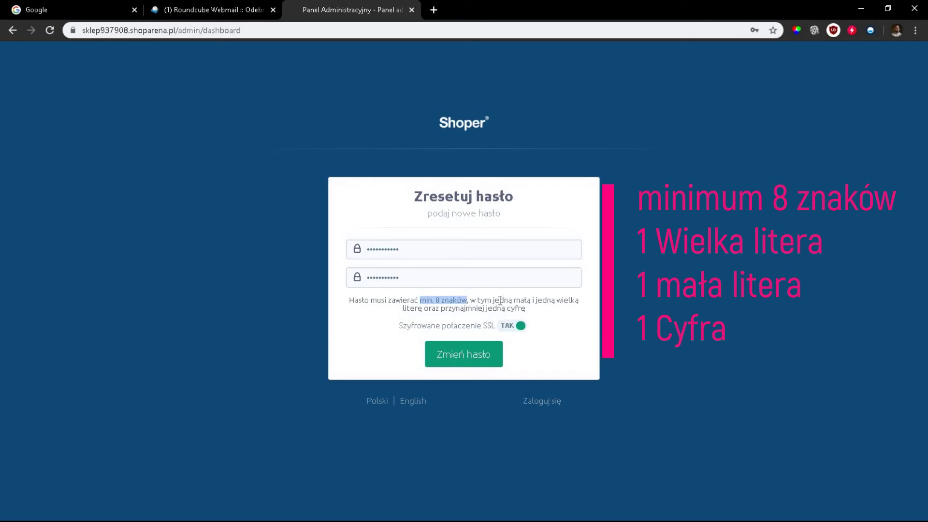
pyautogui.moveTo(492, 300); pyautogui.dragTo(579, 299)
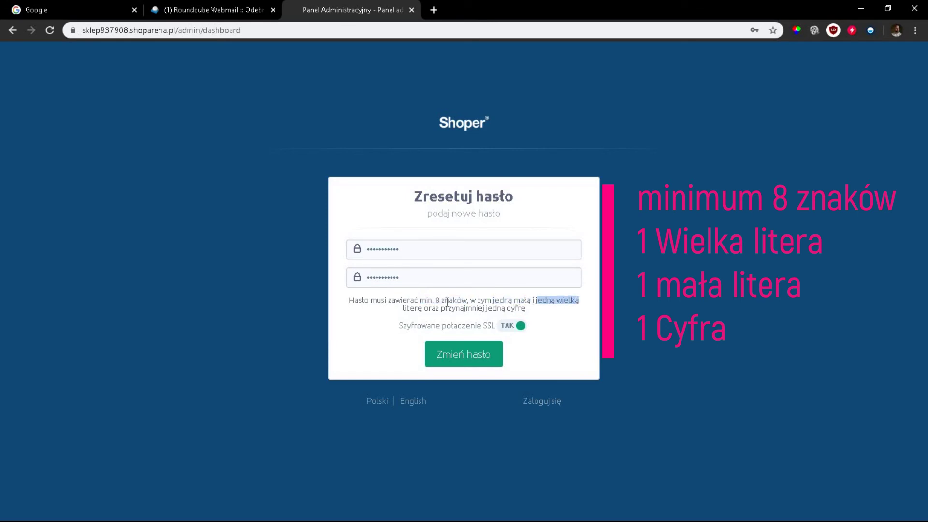
pyautogui.moveTo(487, 310); pyautogui.dragTo(527, 309)
pyautogui.click(484, 289)
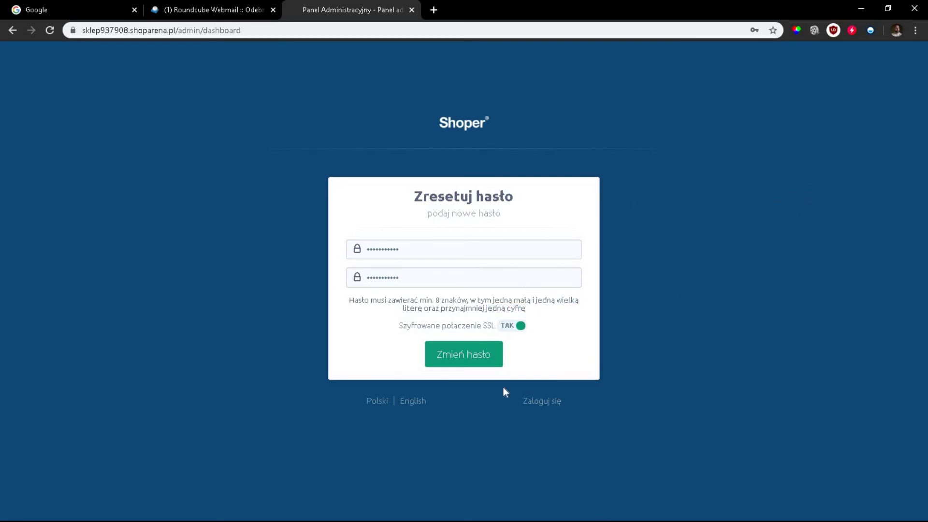
pyautogui.click(463, 357)
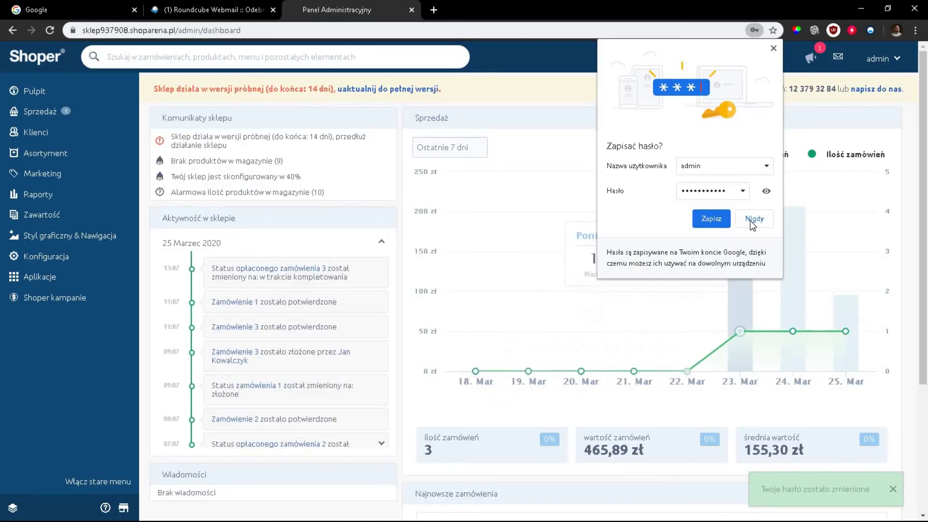
pyautogui.click(755, 220)
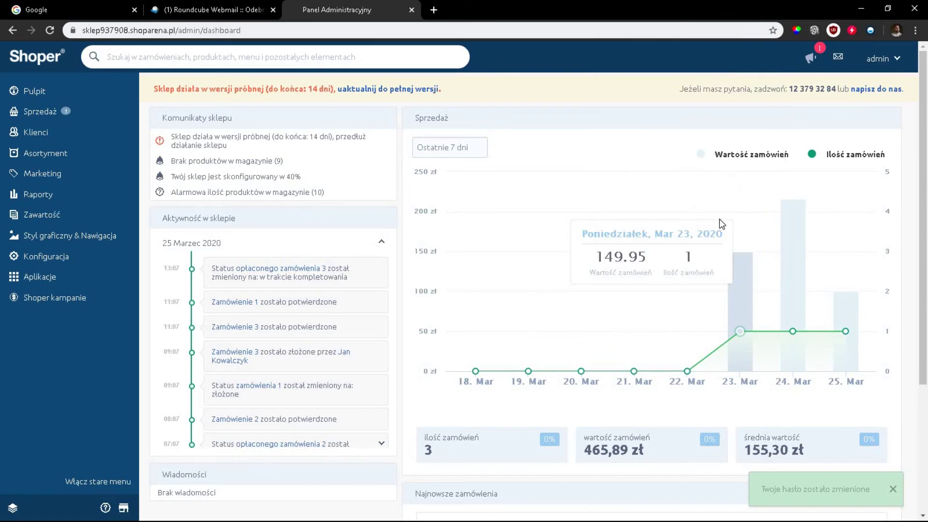